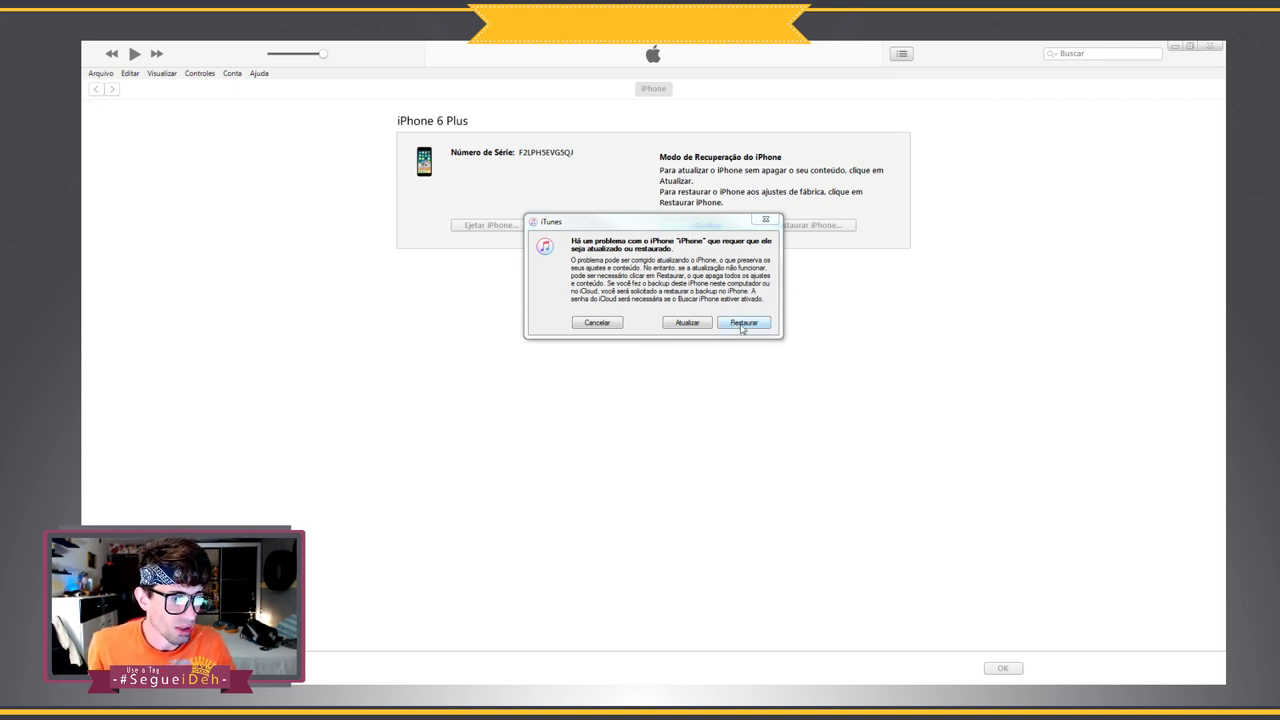
# Start restoring the iPhone from a chosen software file and browse to the user profile's AppData\Roaming folder on drive C
pyautogui.keyDown('shift'); pyautogui.click(743, 323); pyautogui.keyUp('shift')
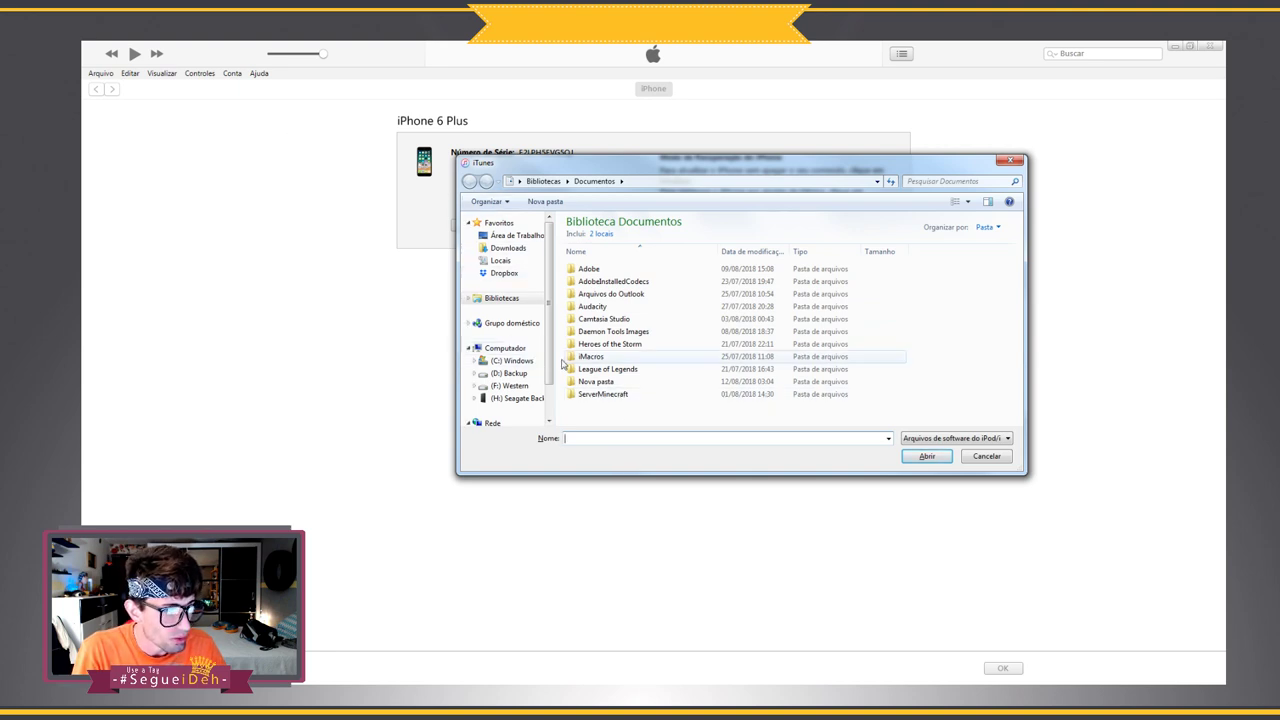
pyautogui.click(631, 182)
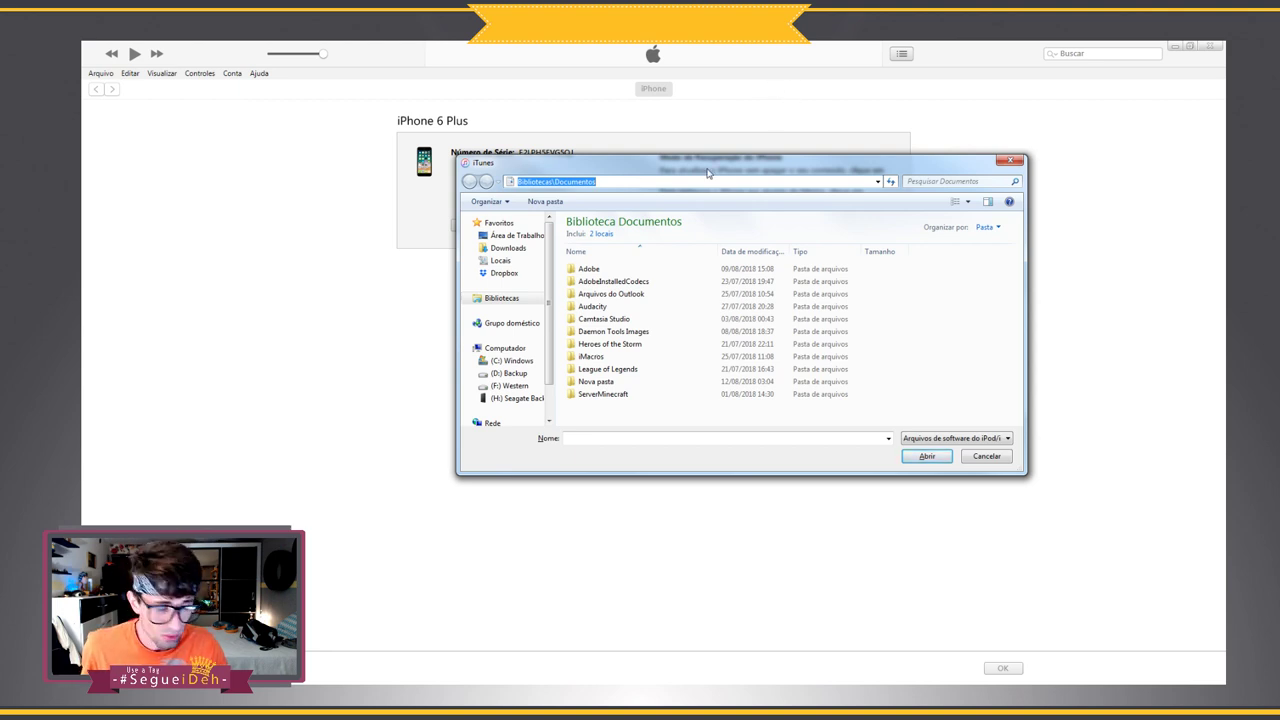
pyautogui.write('C:\\Users\\iDeh\\AppData\\Roaming')
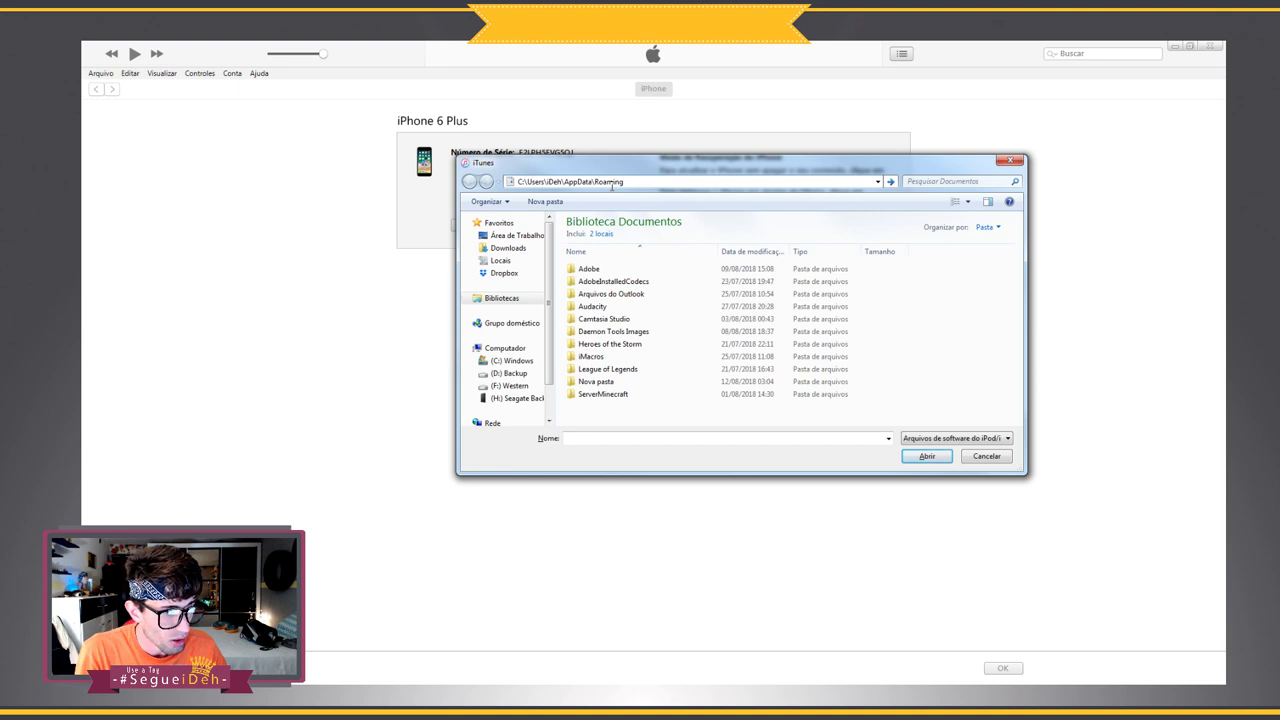
pyautogui.press('Return')
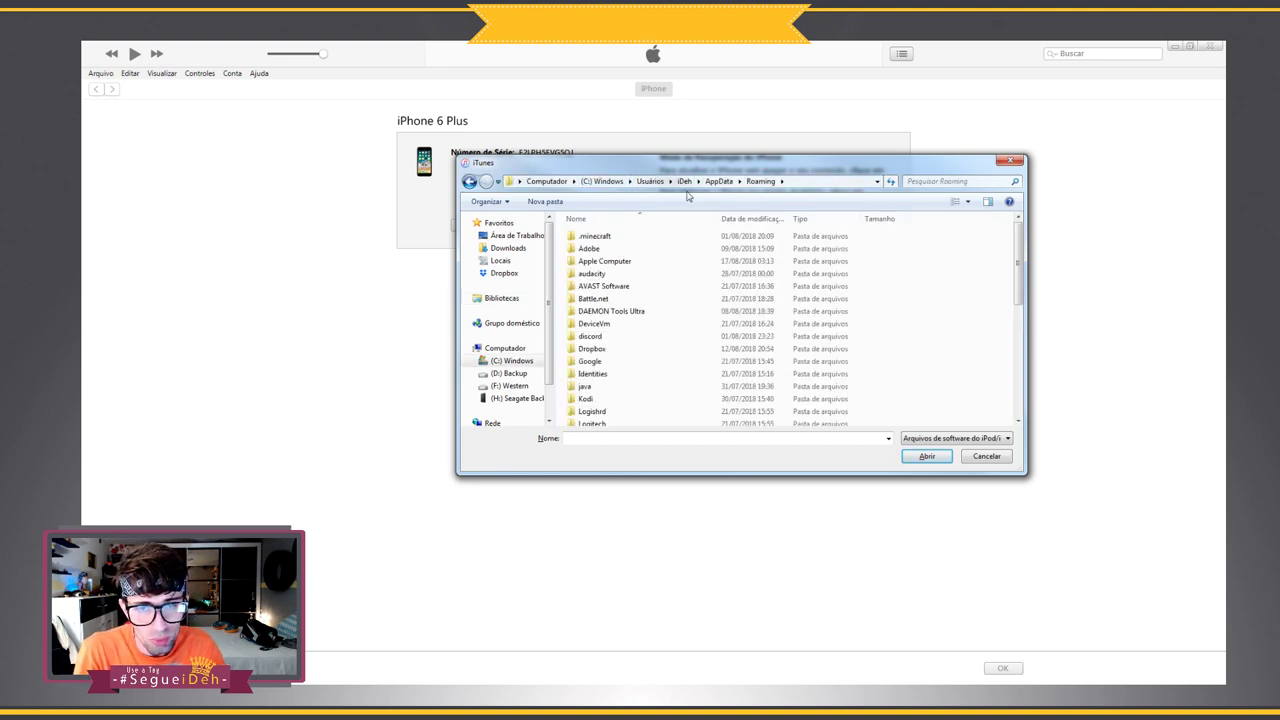
# Examine the parts of the AppData\Roaming folder path and copy the full path
pyautogui.click(821, 181)
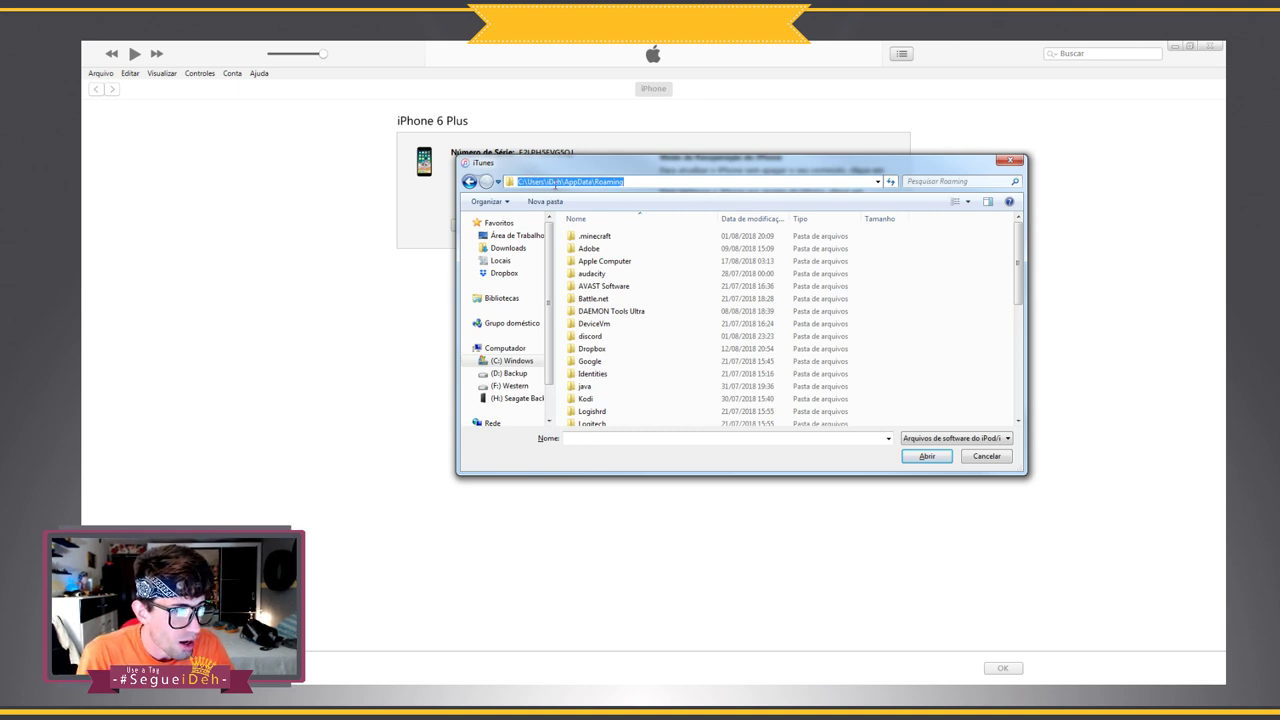
pyautogui.click(548, 181)
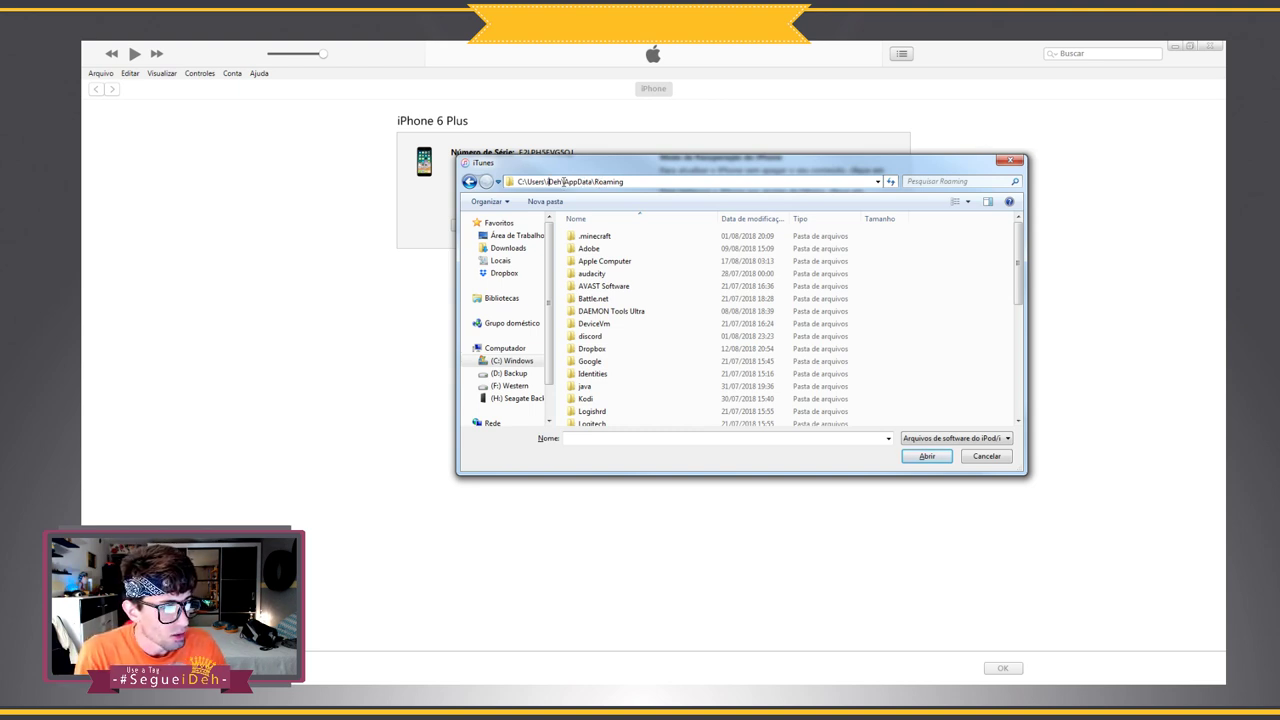
pyautogui.moveTo(565, 182); pyautogui.dragTo(593, 183)
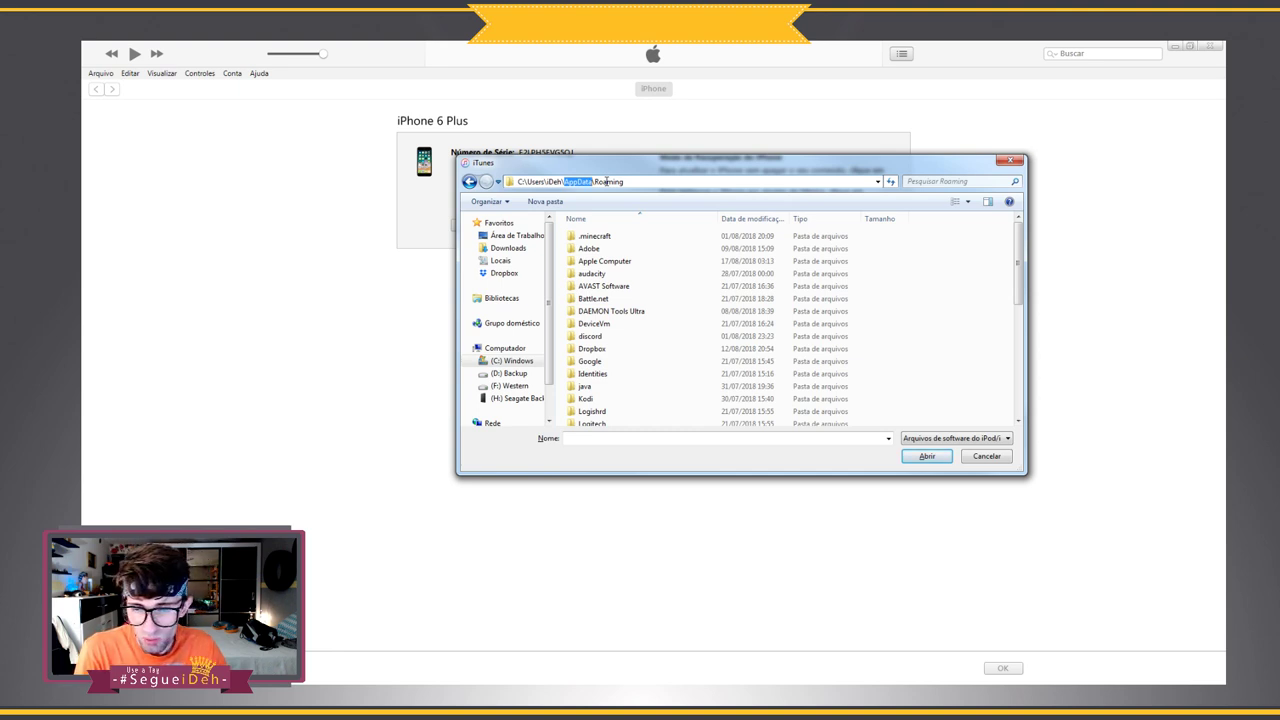
pyautogui.click(592, 183)
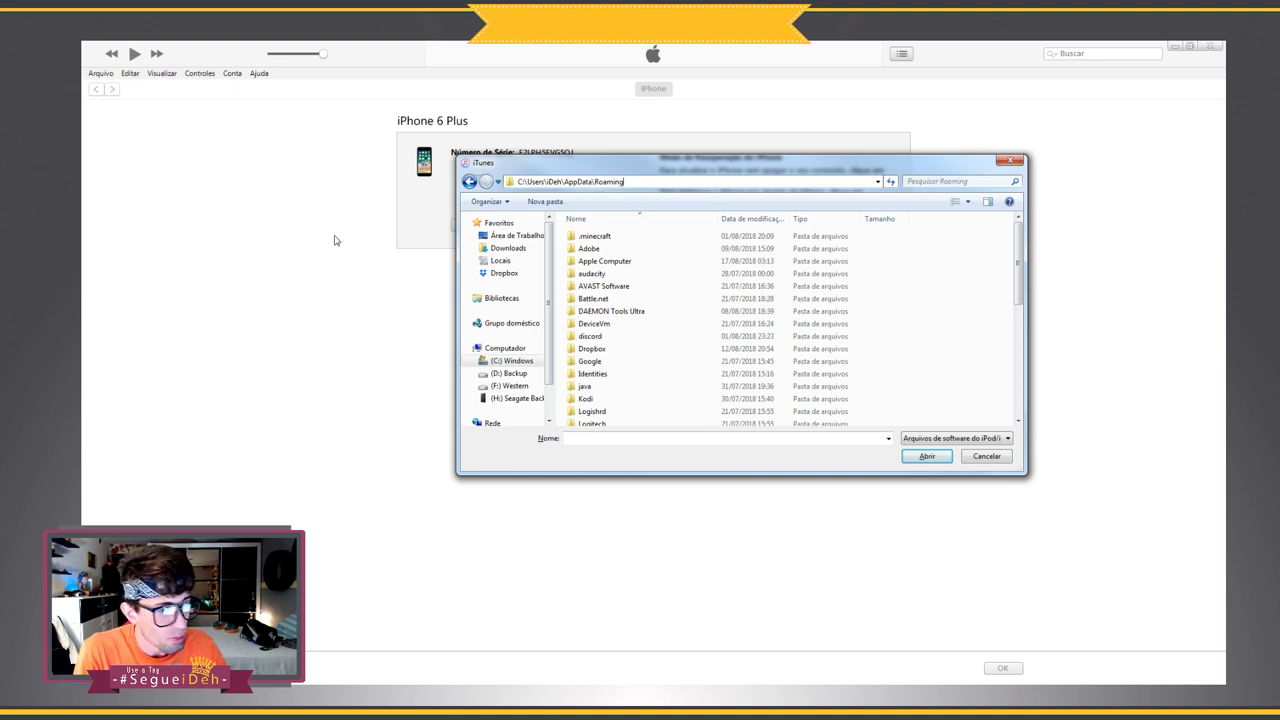
pyautogui.moveTo(645, 181); pyautogui.dragTo(456, 180)
pyautogui.hotkey('ctrl', 'c')
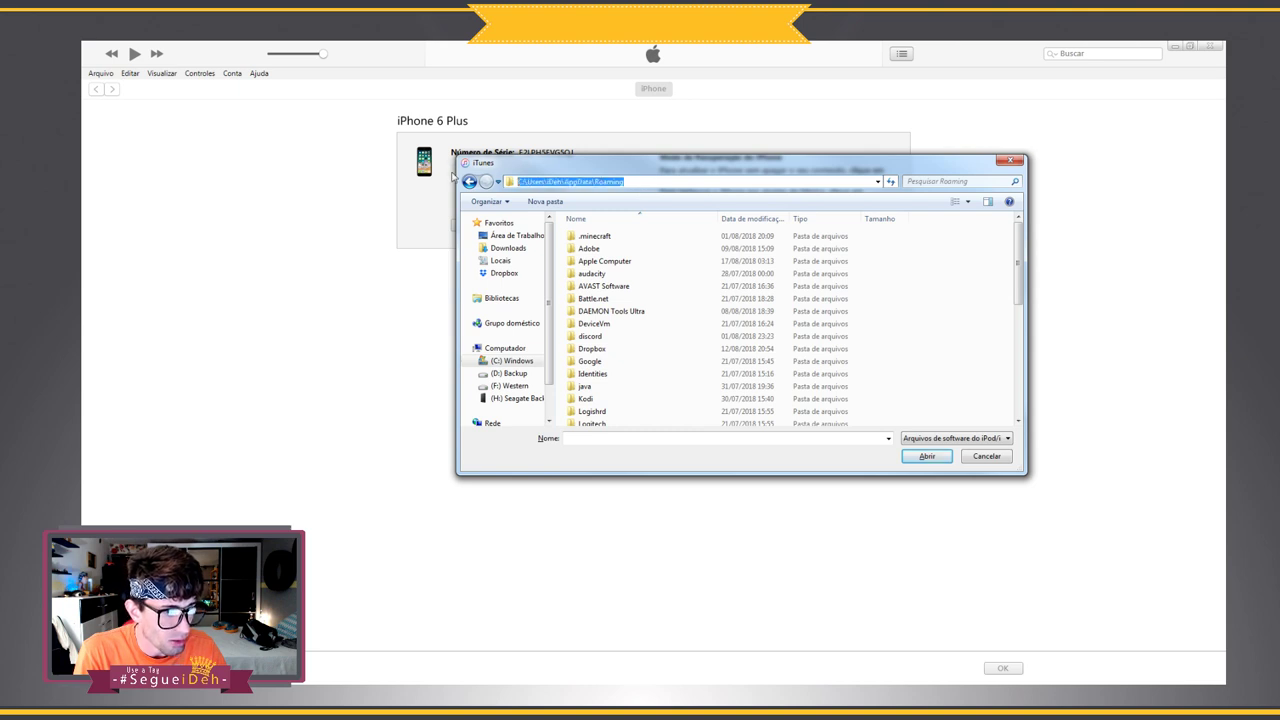
pyautogui.click(596, 182)
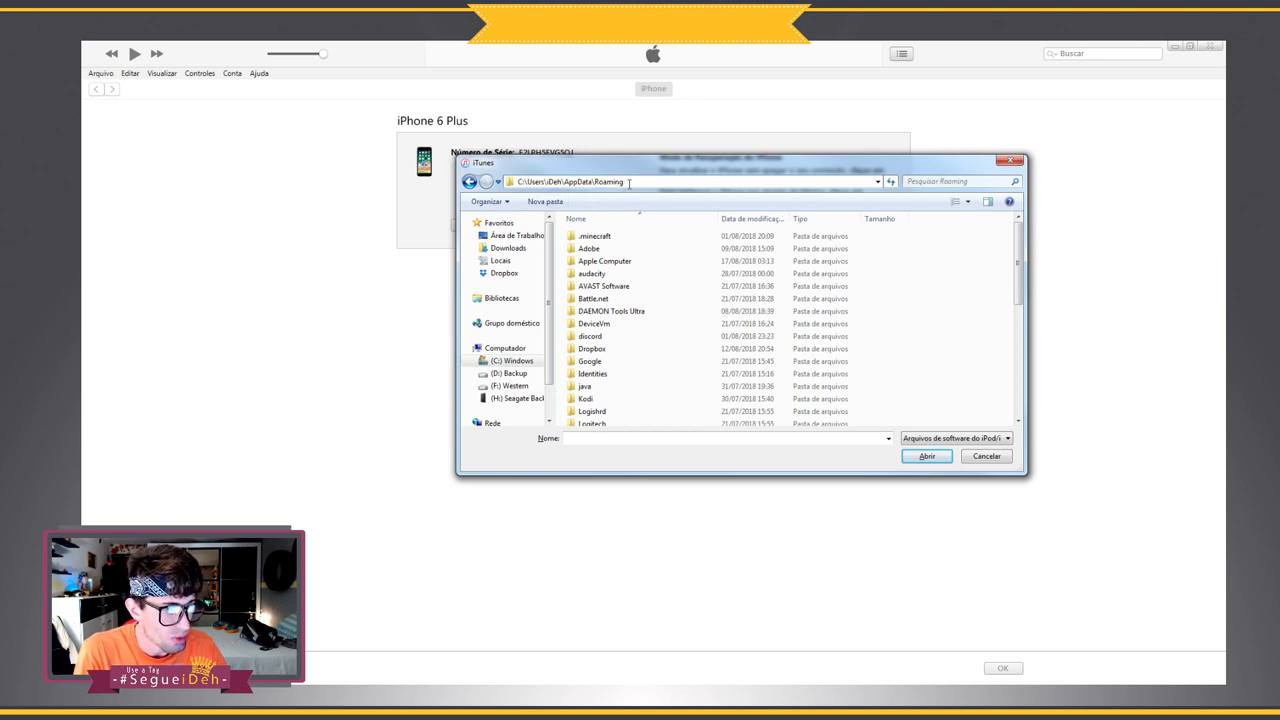
# Browse through the Usuários folder on drive C and look over the contents of the user's profile folder
pyautogui.click(528, 366)
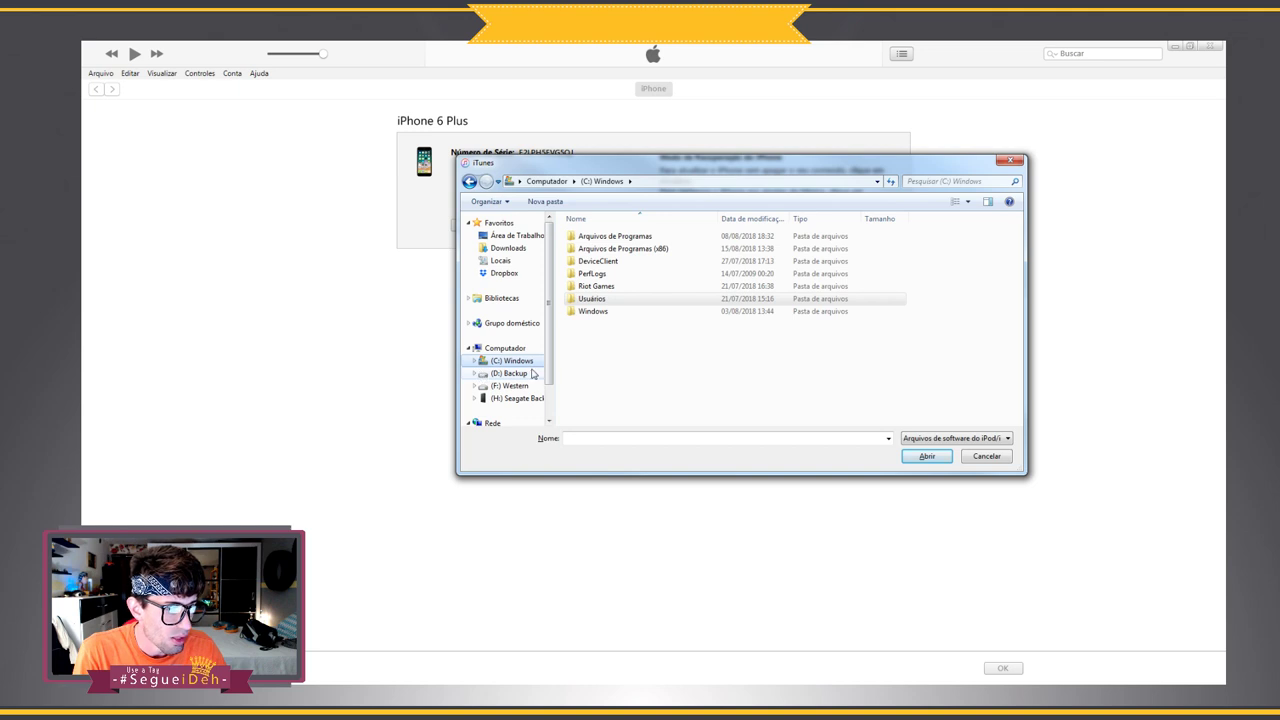
pyautogui.doubleClick(590, 298)
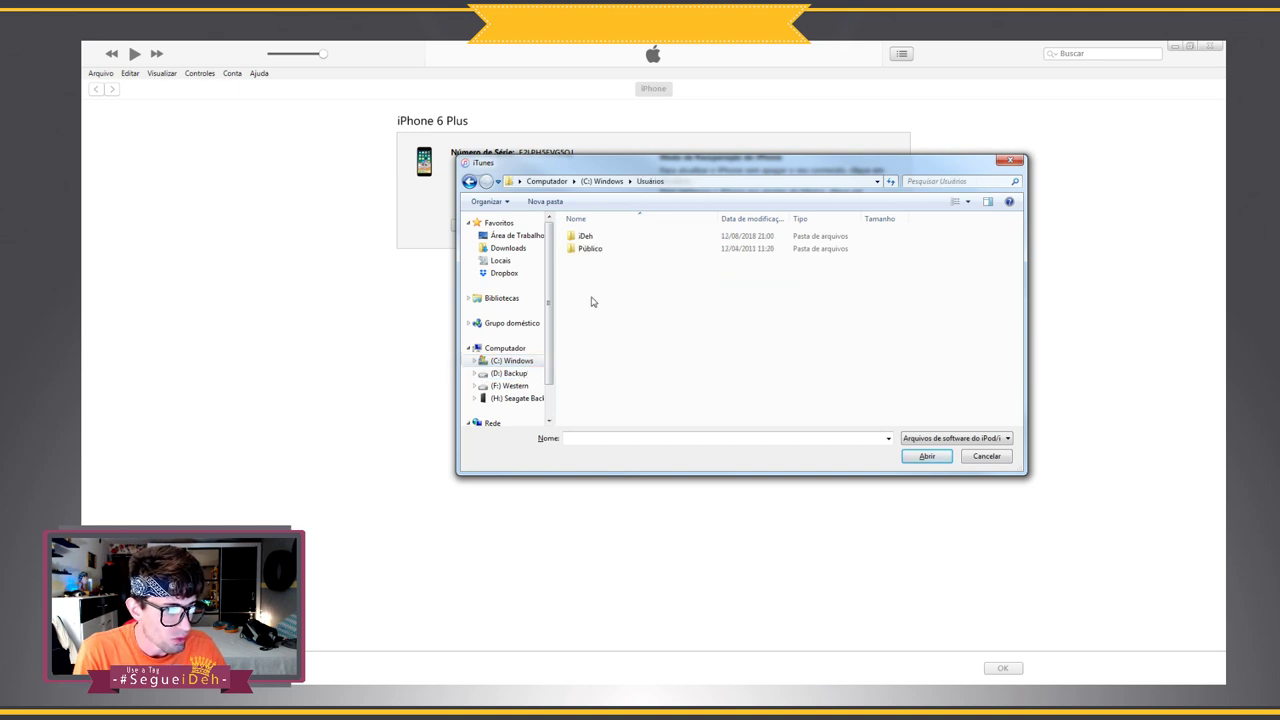
pyautogui.doubleClick(585, 236)
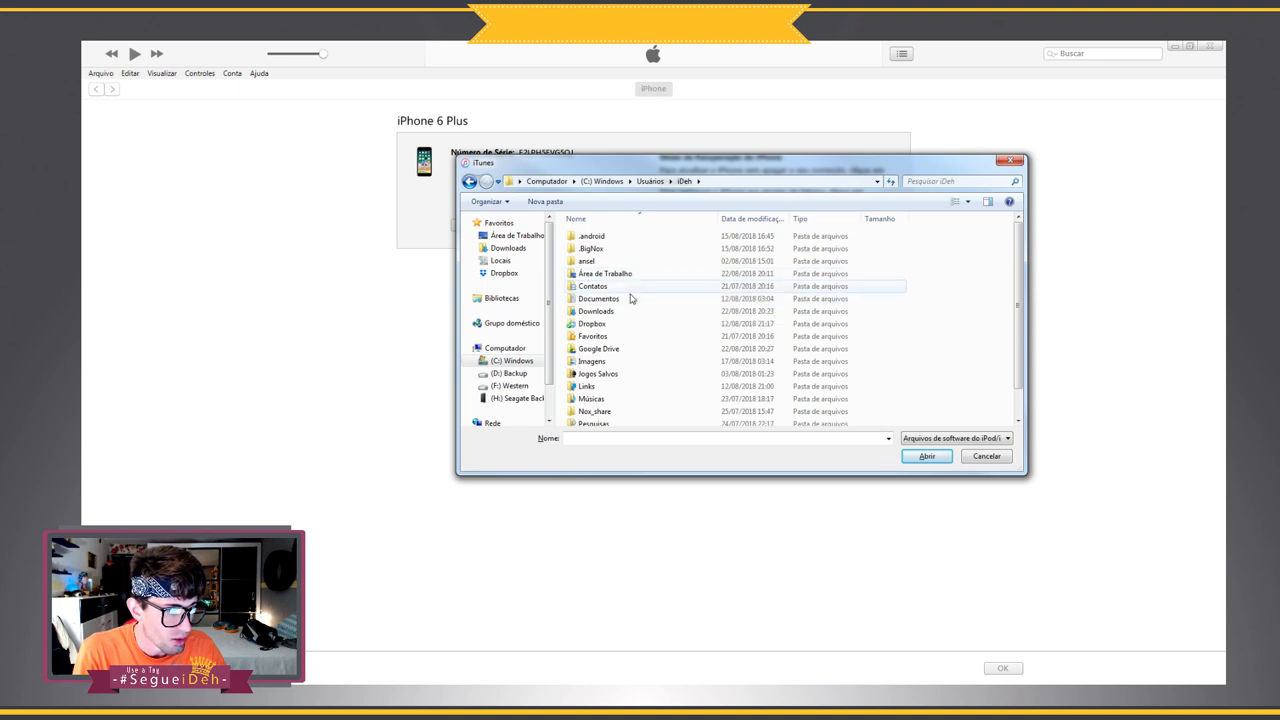
pyautogui.scroll(-1, 674, 300)
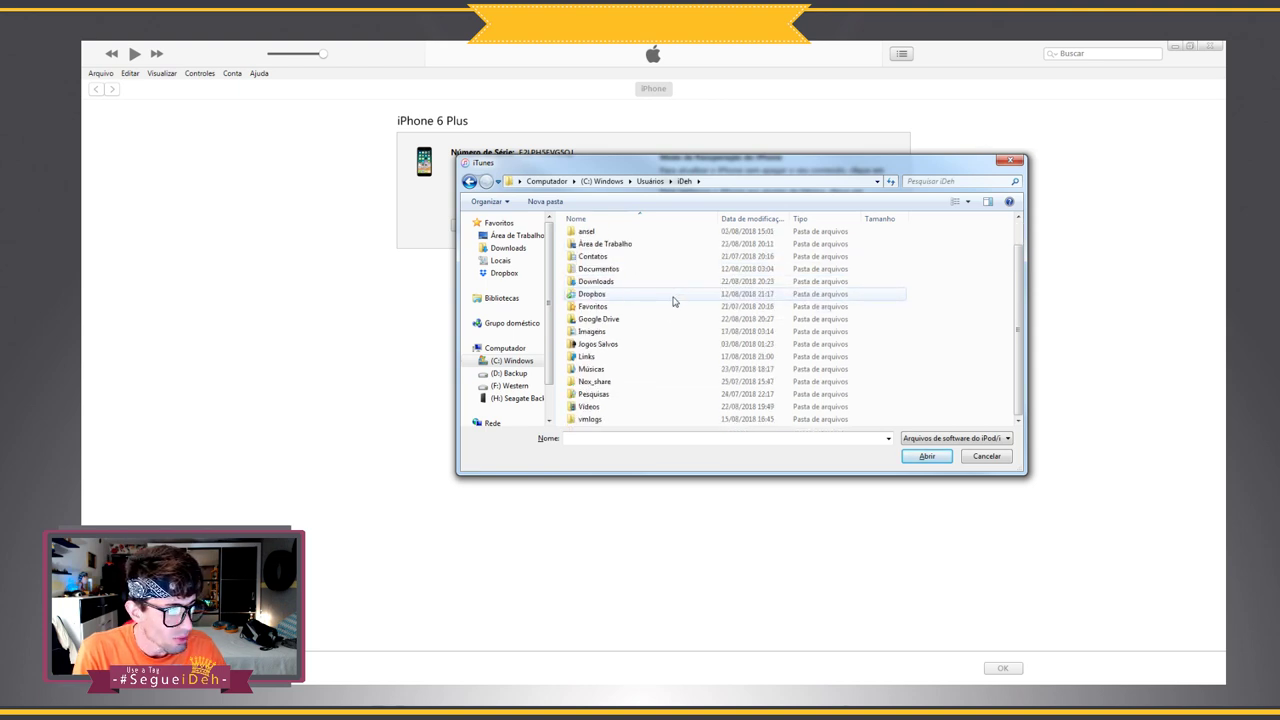
pyautogui.scroll(1, 673, 333)
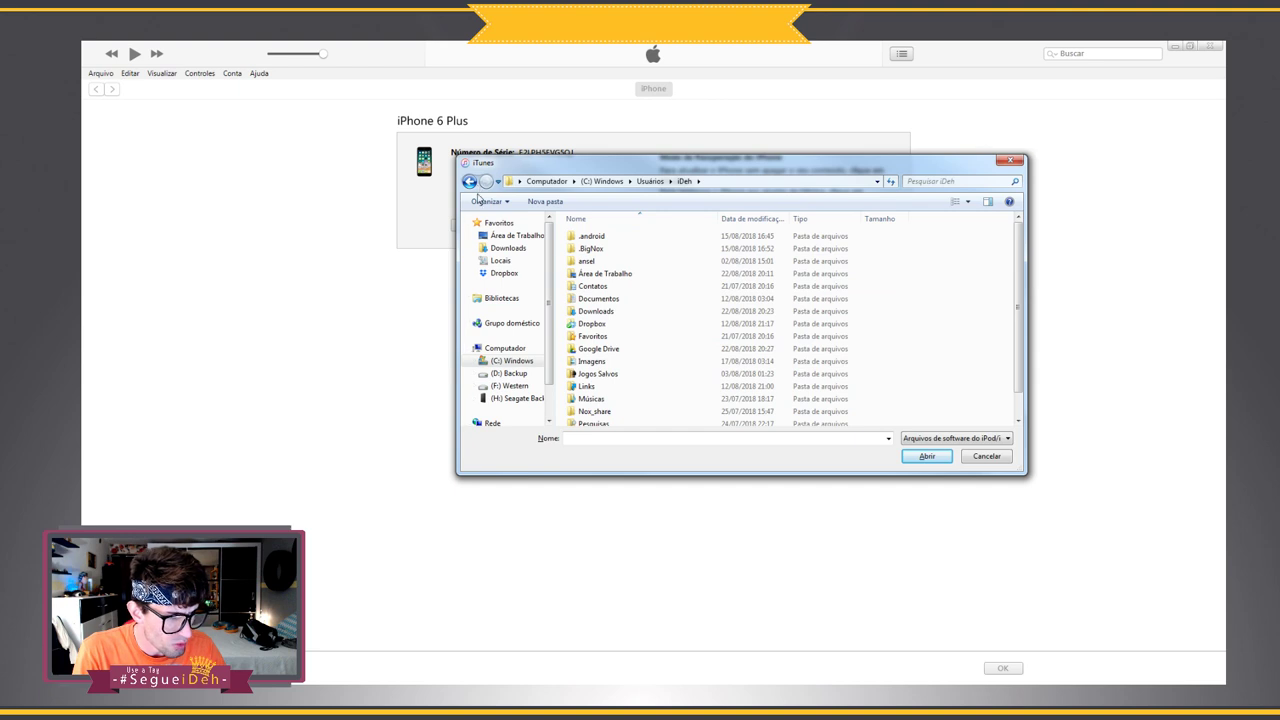
# Return to the AppData\Roaming folder with the copied path and open its Apple Computer folder
pyautogui.click(706, 181)
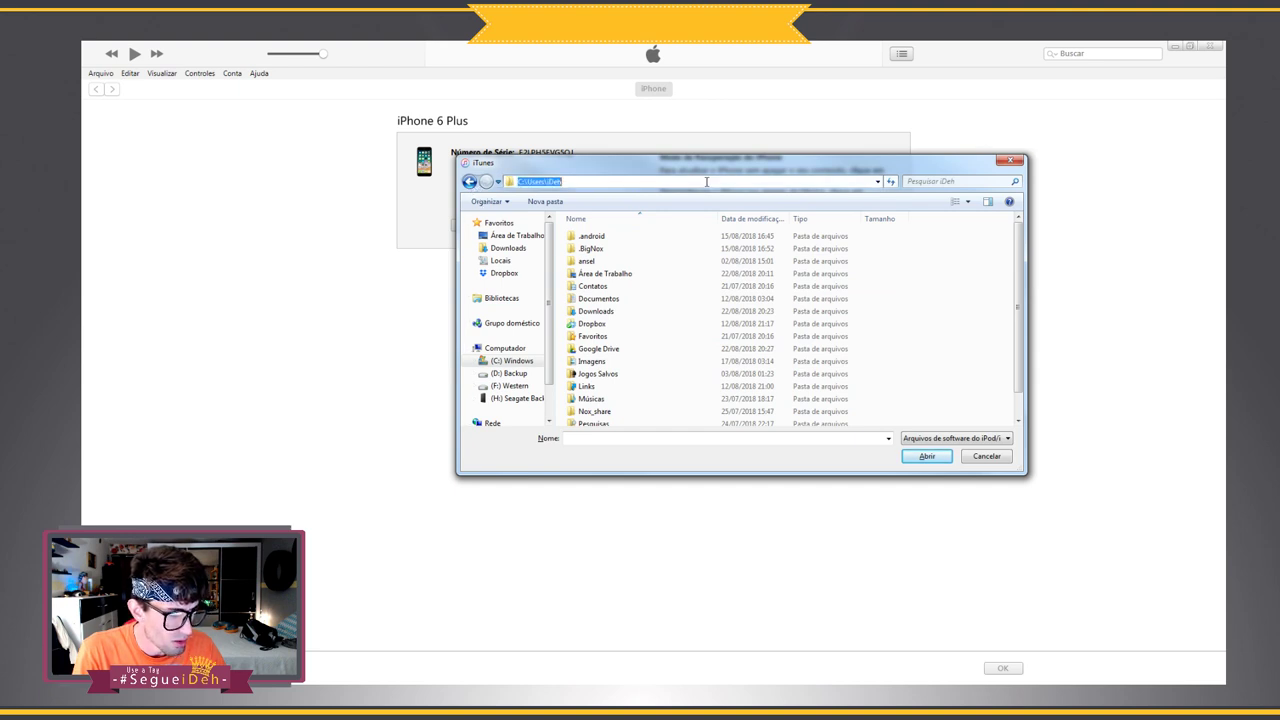
pyautogui.hotkey('ctrl', 'v')
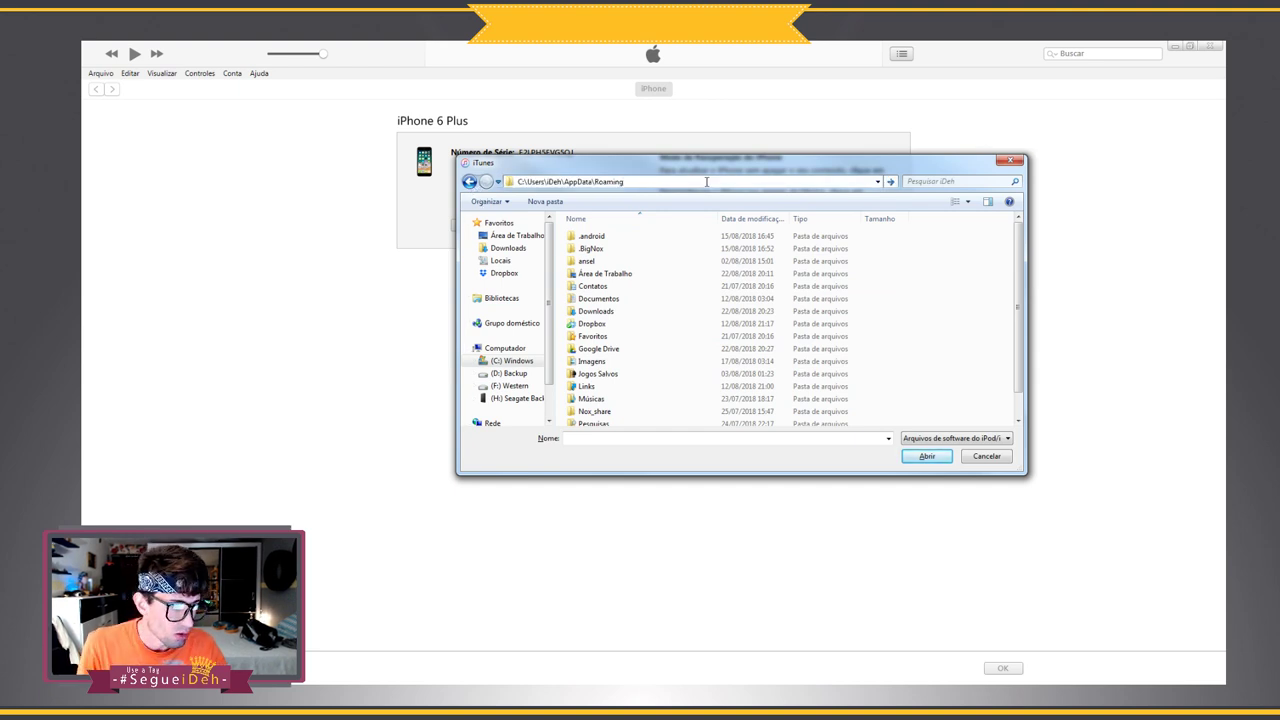
pyautogui.doubleClick(551, 181)
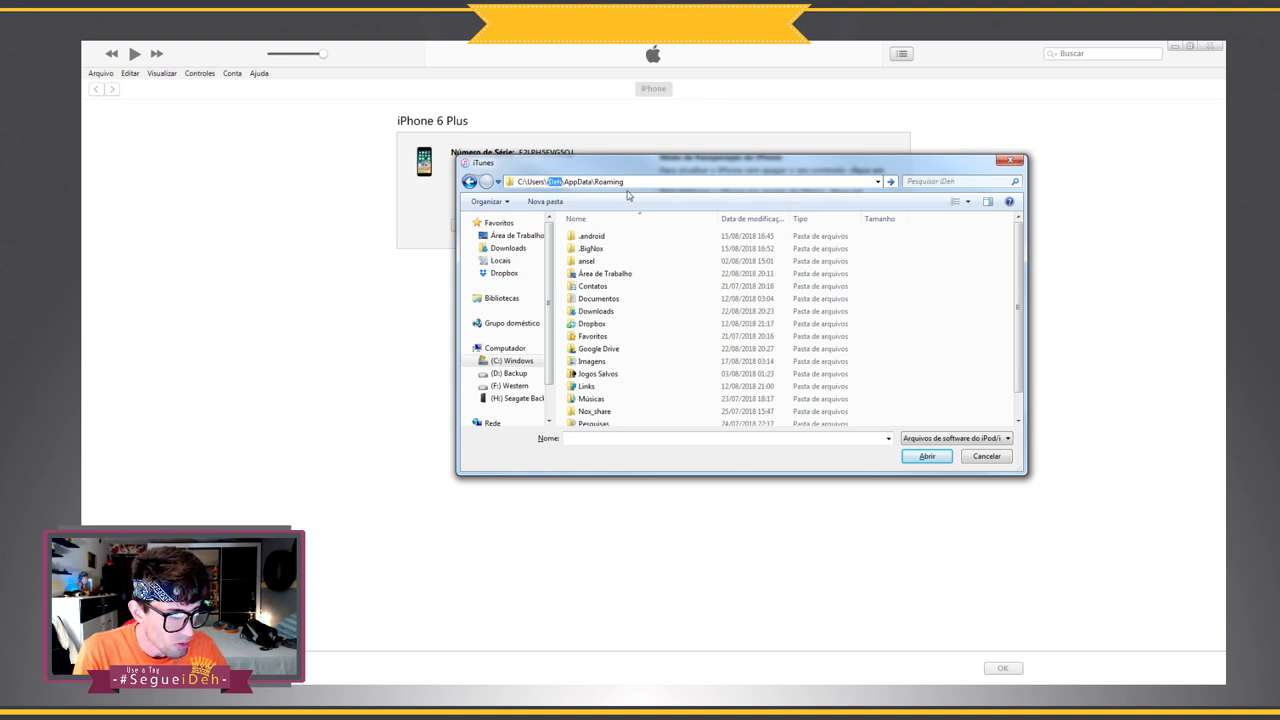
pyautogui.click(634, 262)
pyautogui.click(725, 184)
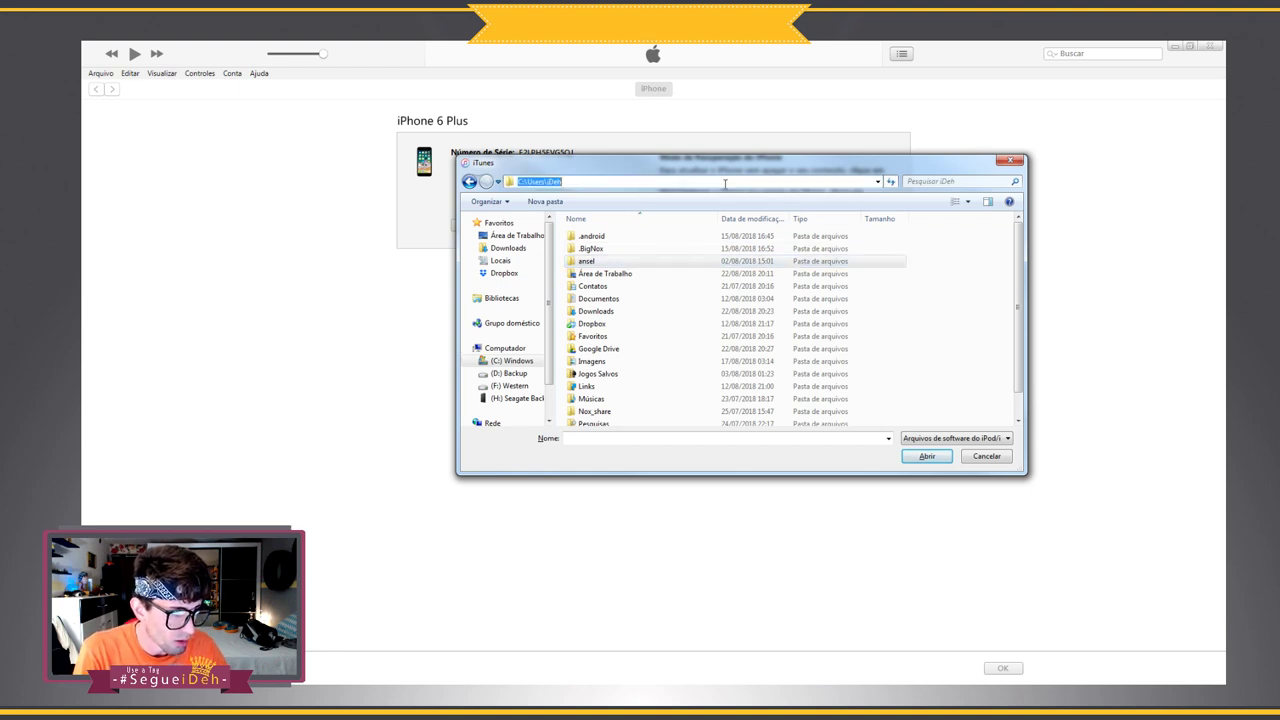
pyautogui.hotkey('ctrl', 'v')
pyautogui.press('Return')
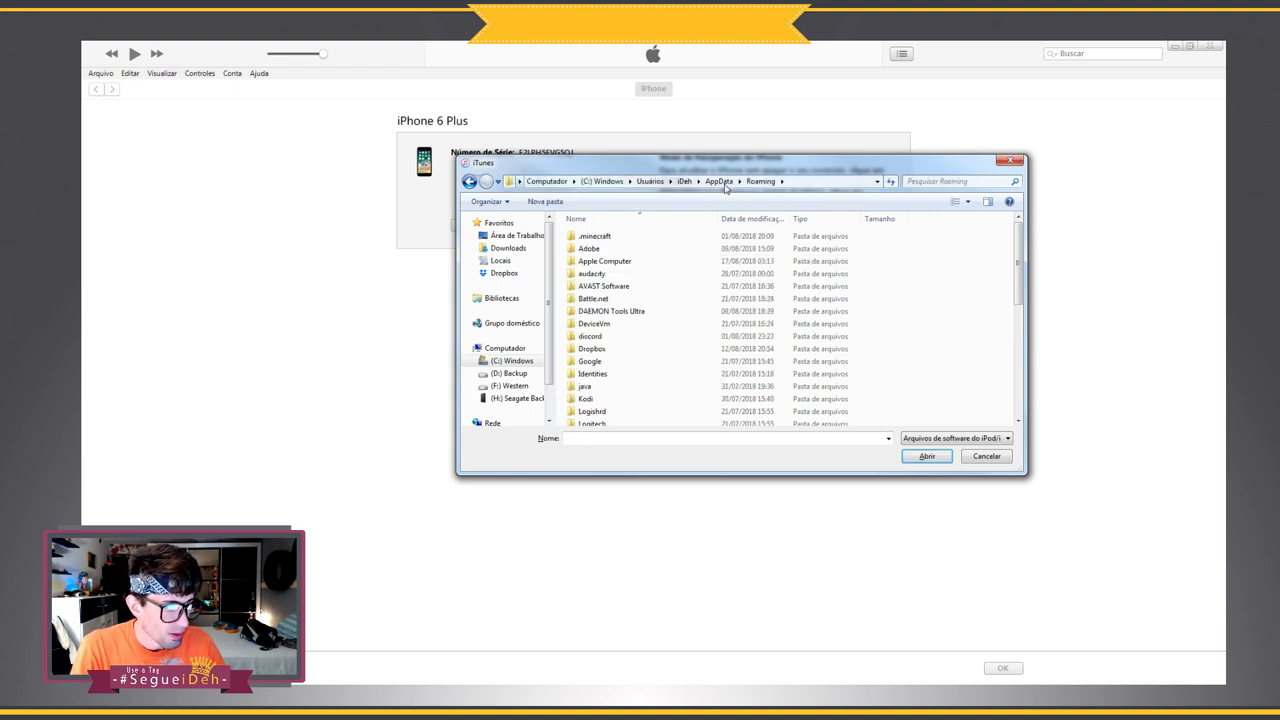
pyautogui.doubleClick(606, 262)
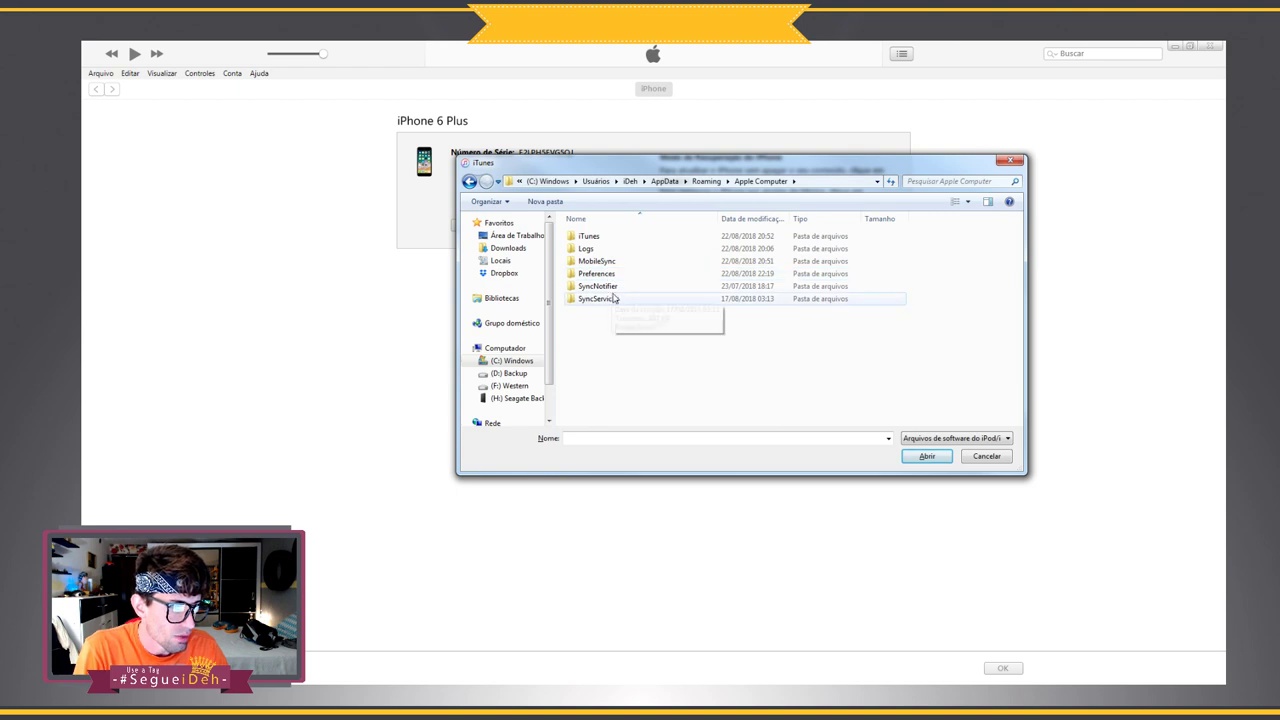
pyautogui.doubleClick(594, 261)
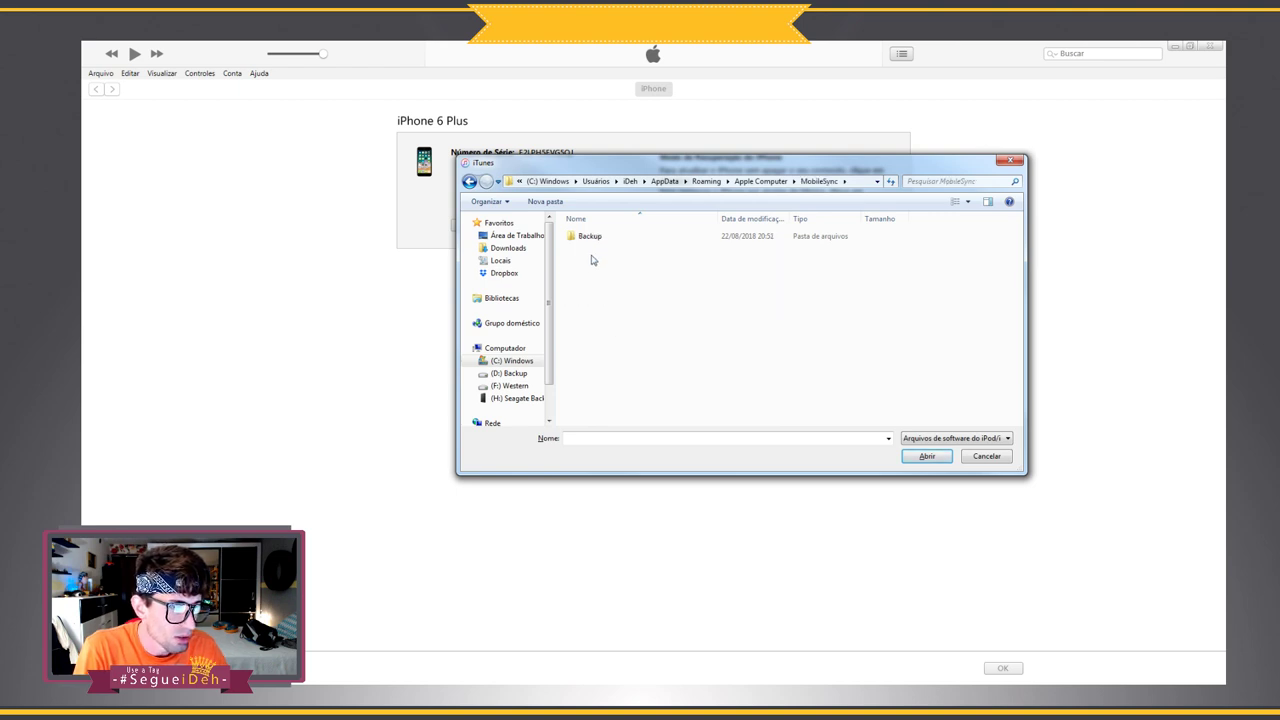
pyautogui.doubleClick(591, 237)
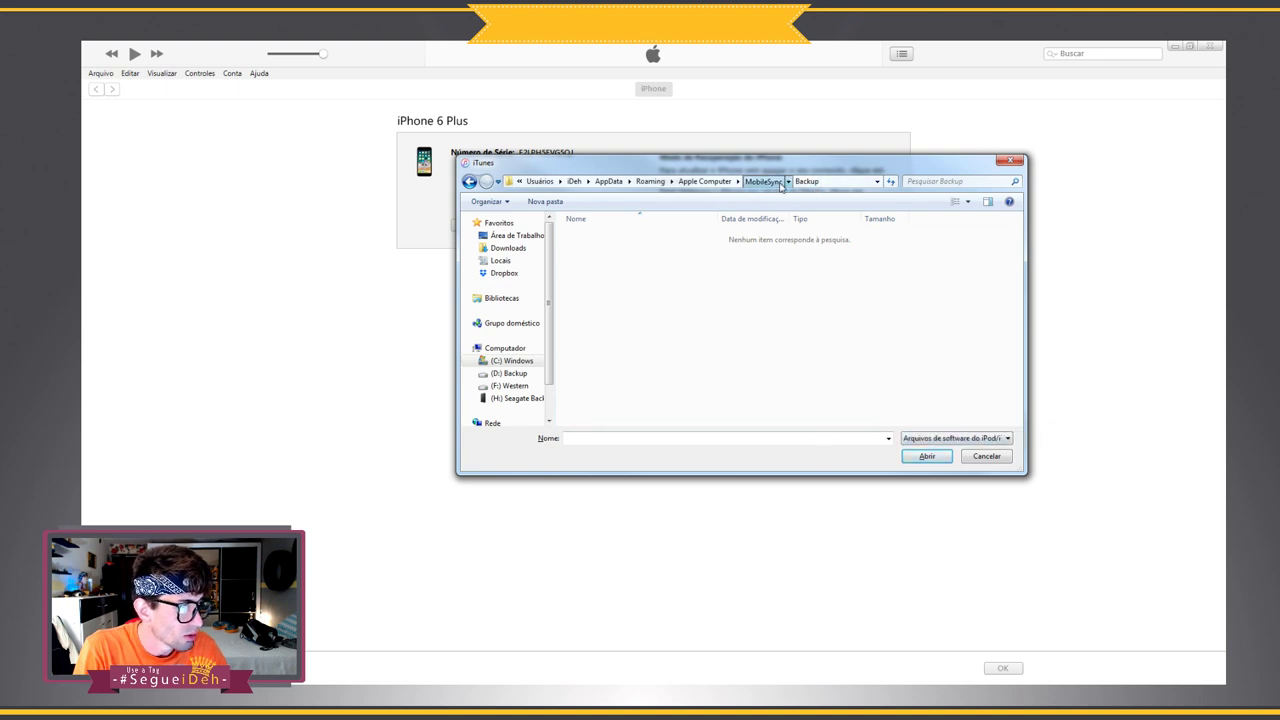
pyautogui.click(780, 185)
pyautogui.click(748, 182)
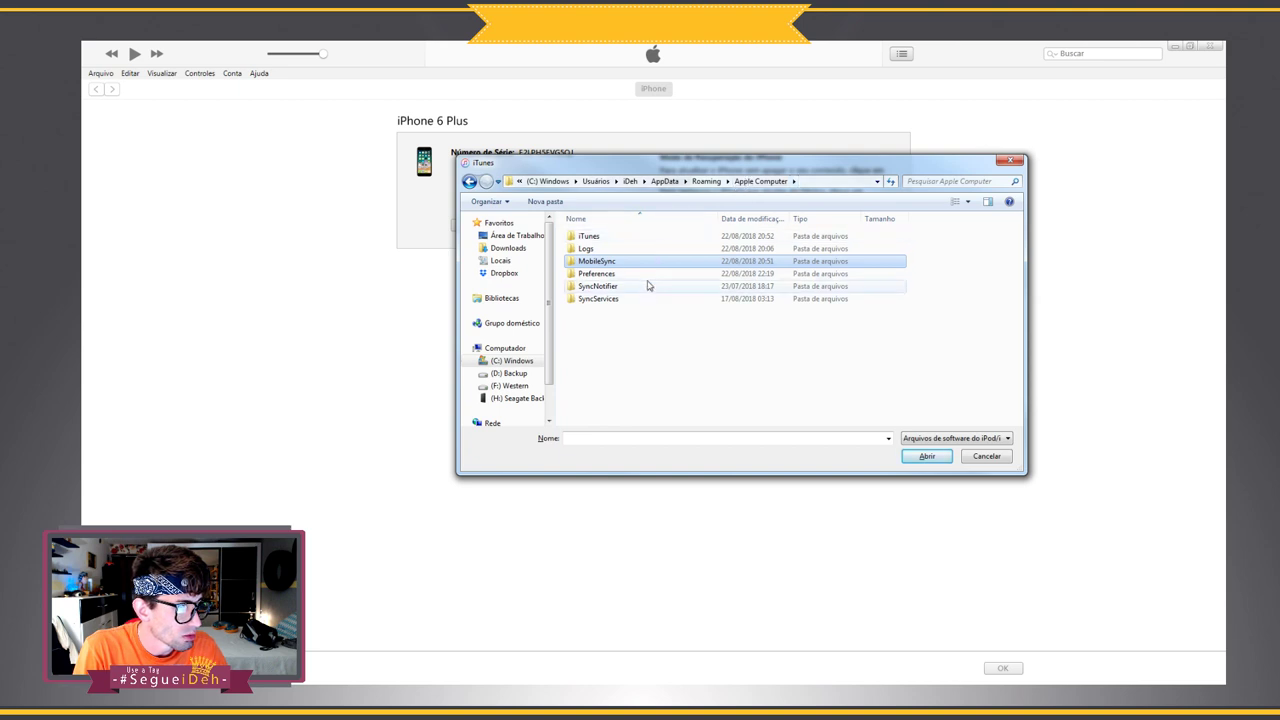
# Restore the iPhone with the iPhone_5.5_11.4.1_15G77_Restore file from the iTunes\iPhone Software Updates folder
pyautogui.doubleClick(589, 237)
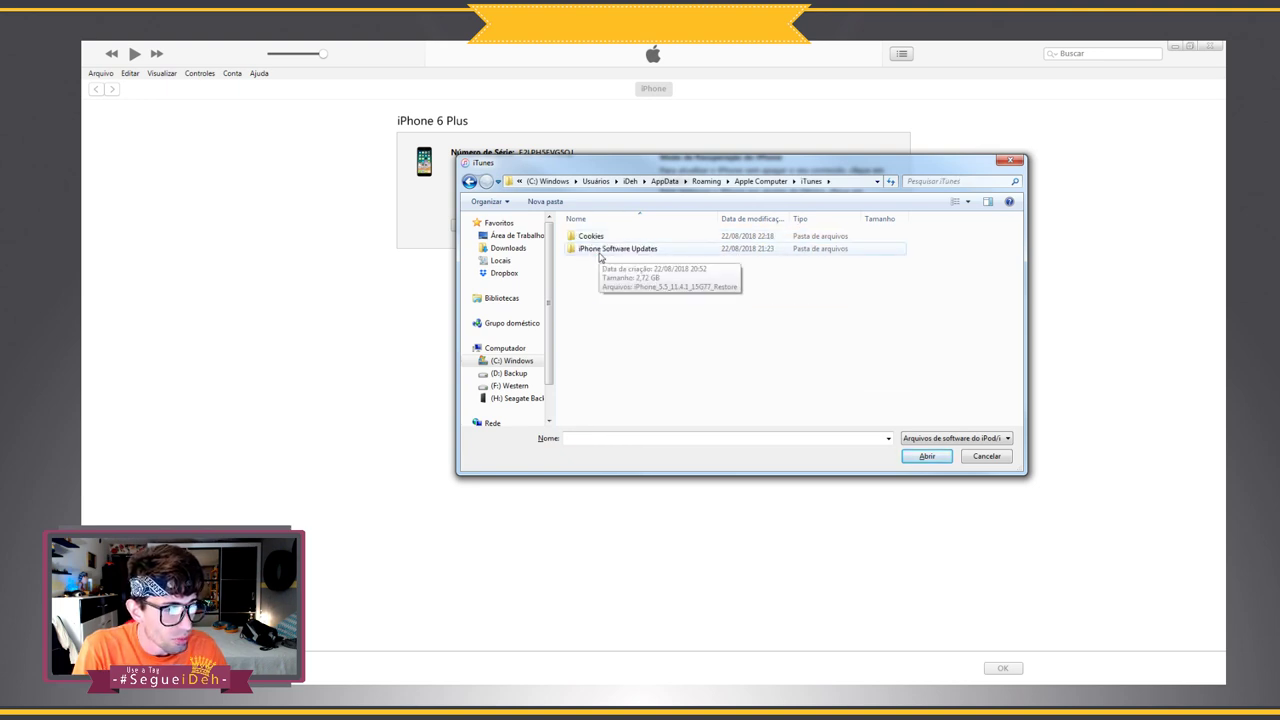
pyautogui.doubleClick(600, 252)
pyautogui.click(597, 241)
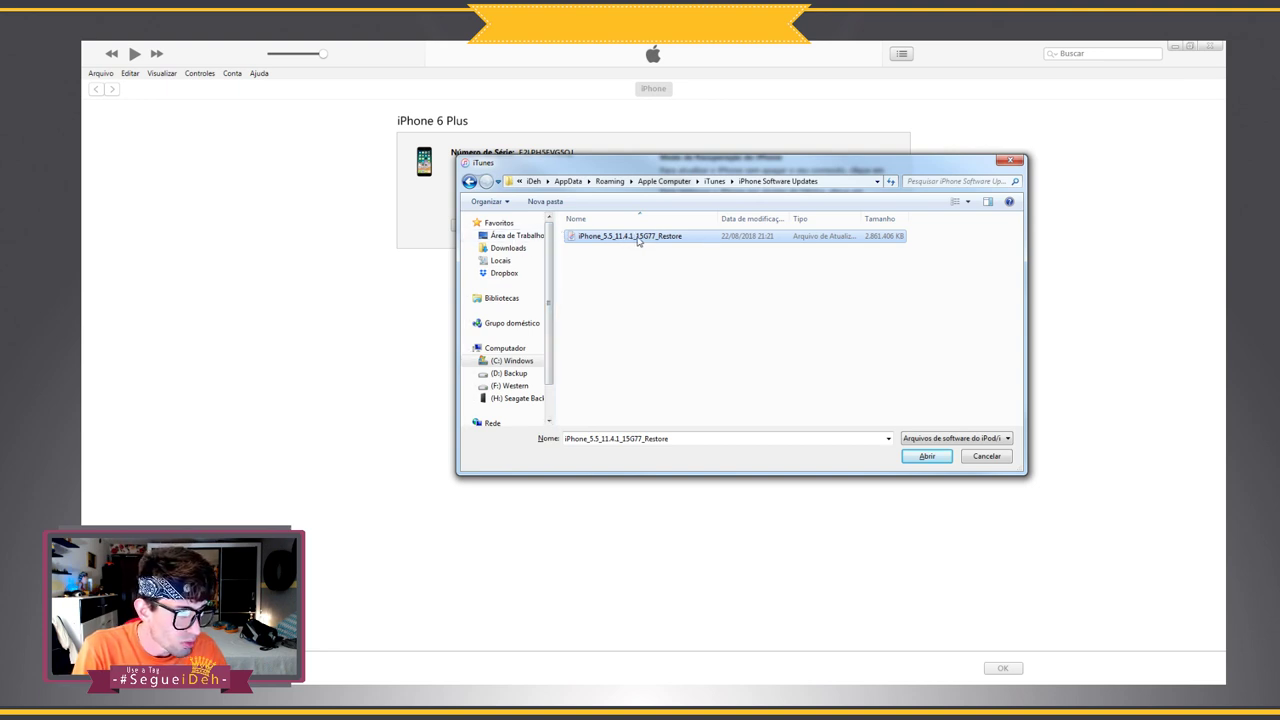
pyautogui.click(933, 460)
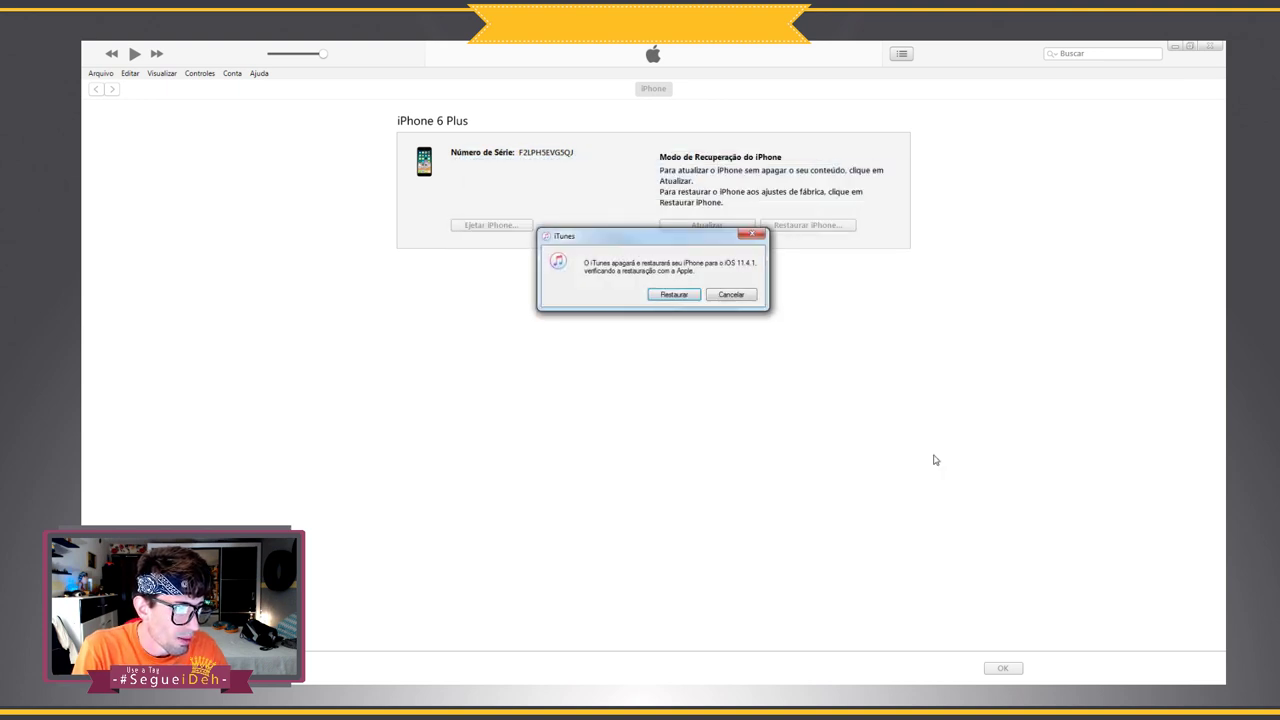
pyautogui.click(687, 297)
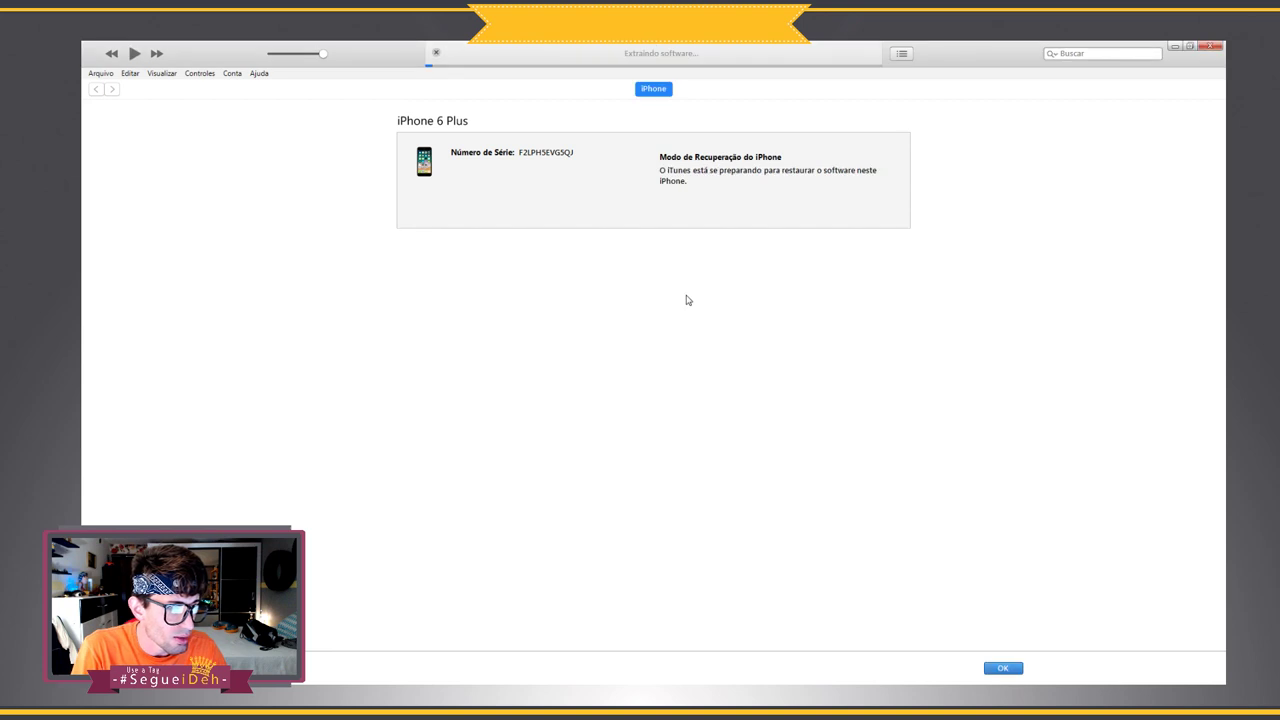